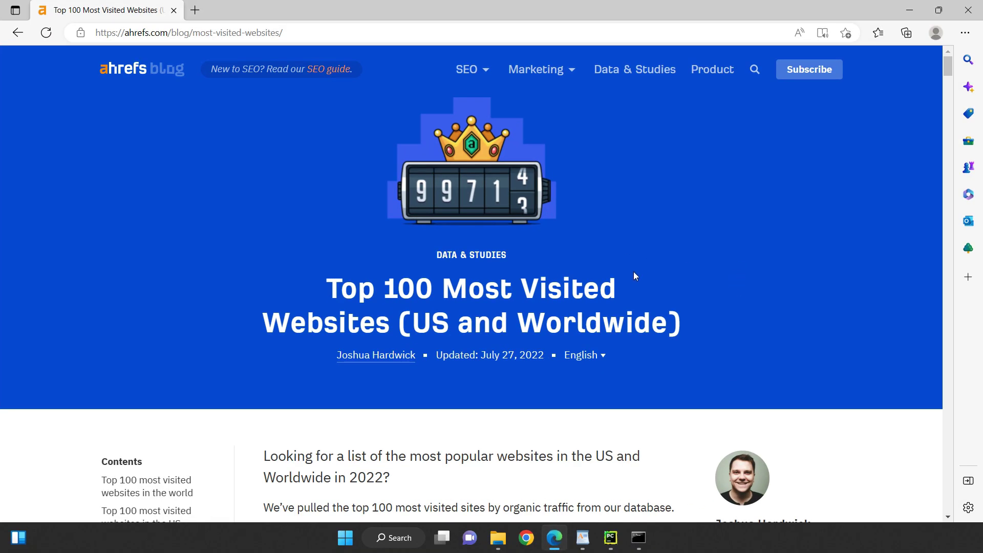
{"action": "scroll", "coordinate": [677, 306], "scroll_direction": "down", "scroll_amount": 3}
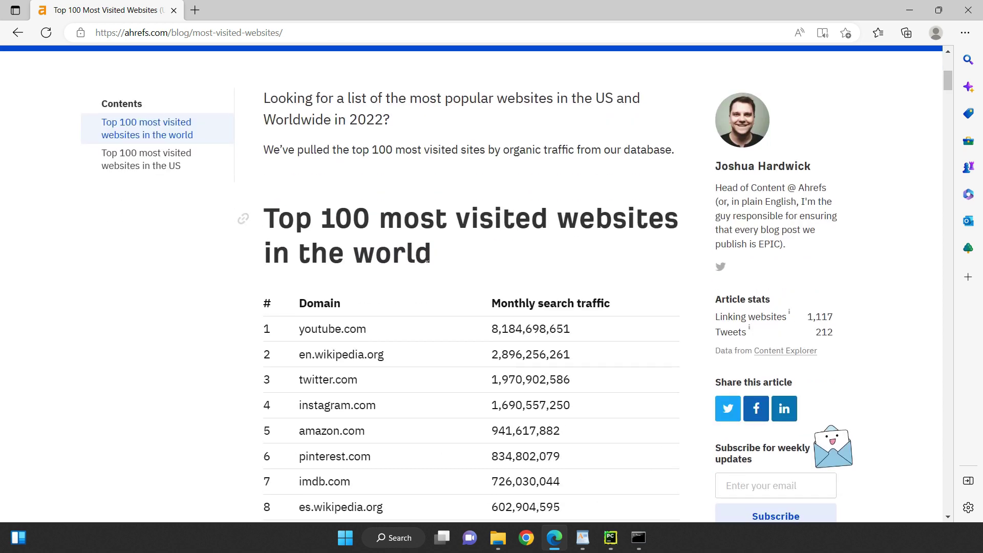
{"action": "scroll", "coordinate": [450, 222], "scroll_direction": "down", "scroll_amount": 2}
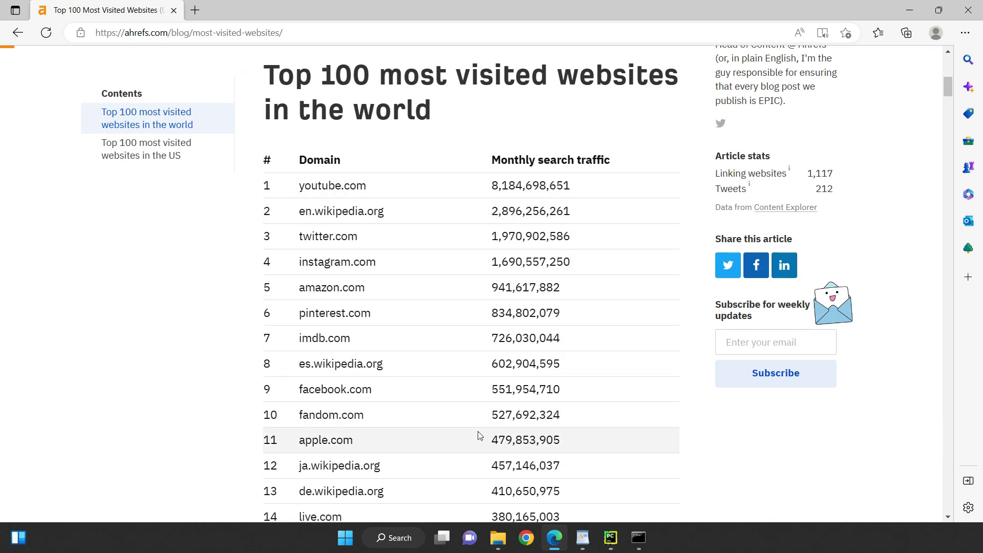
{"action": "scroll", "coordinate": [609, 199], "scroll_direction": "down", "scroll_amount": 2}
{"action": "scroll", "coordinate": [610, 202], "scroll_direction": "down", "scroll_amount": 4}
{"action": "scroll", "coordinate": [609, 206], "scroll_direction": "down", "scroll_amount": 3}
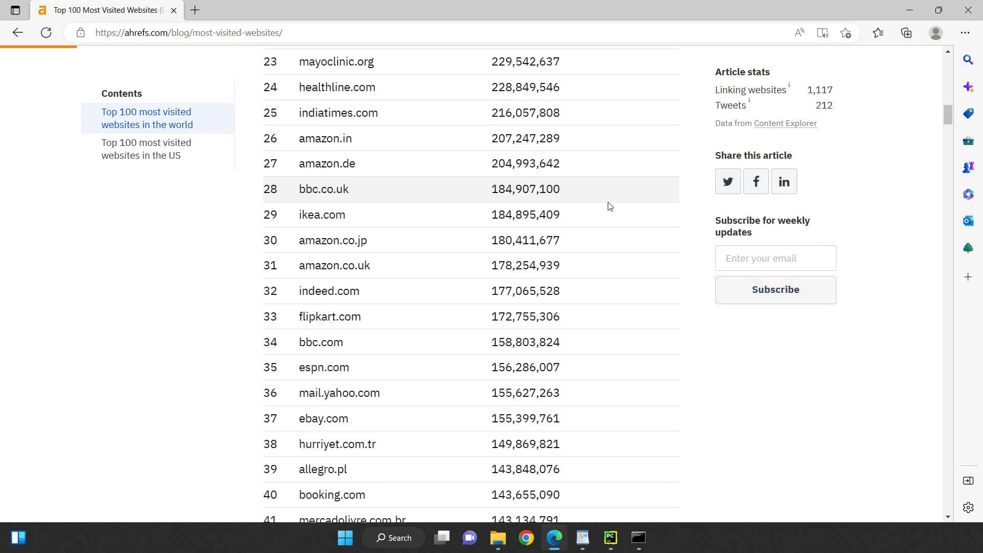
{"action": "scroll", "coordinate": [608, 207], "scroll_direction": "down", "scroll_amount": 6}
{"action": "scroll", "coordinate": [610, 212], "scroll_direction": "down", "scroll_amount": 7}
{"action": "scroll", "coordinate": [609, 214], "scroll_direction": "down", "scroll_amount": 6}
{"action": "scroll", "coordinate": [610, 216], "scroll_direction": "down", "scroll_amount": 3}
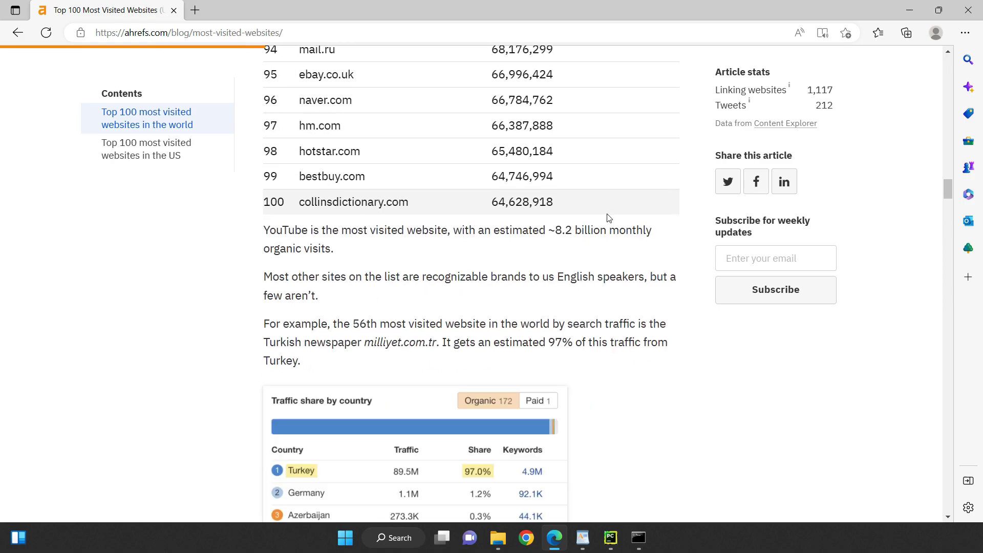
{"action": "scroll", "coordinate": [605, 218], "scroll_direction": "up", "scroll_amount": 7}
{"action": "scroll", "coordinate": [605, 218], "scroll_direction": "up", "scroll_amount": 10}
{"action": "scroll", "coordinate": [571, 193], "scroll_direction": "up", "scroll_amount": 12}
{"action": "scroll", "coordinate": [571, 193], "scroll_direction": "up", "scroll_amount": 8}
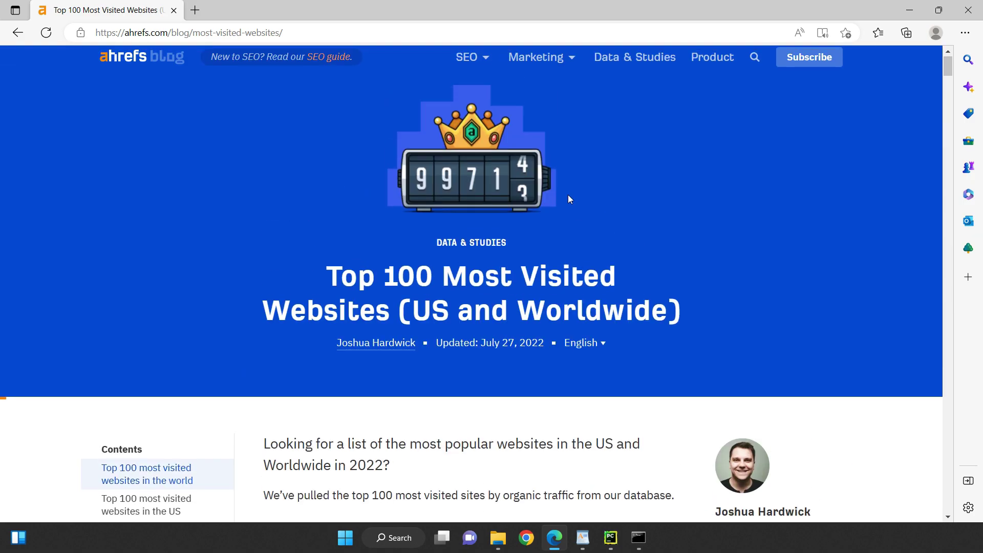
- Move the sites document window aside, then close it after reviewing the 100 domains
{"action": "left_click_drag", "start_coordinate": [355, 46], "coordinate": [525, 90]}
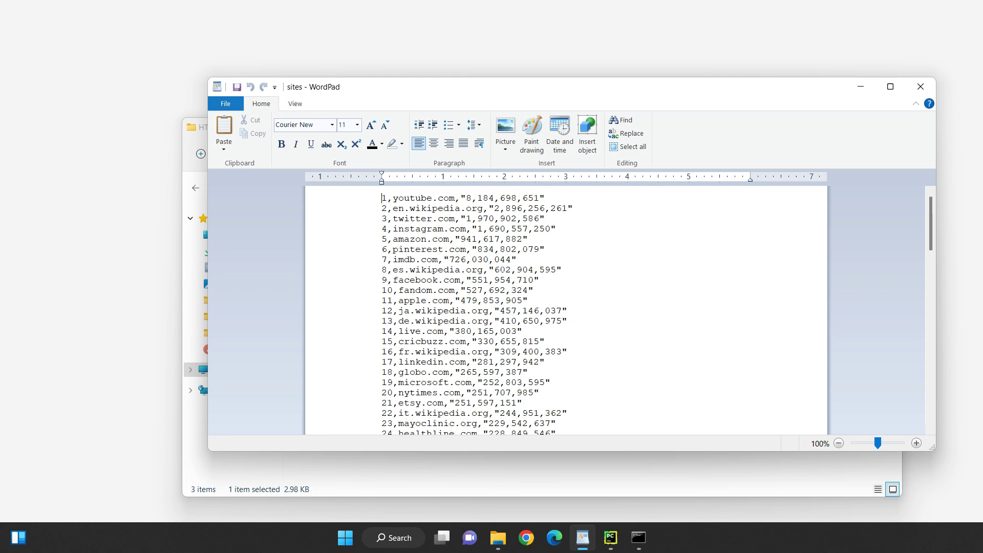
{"action": "scroll", "coordinate": [525, 90], "scroll_direction": "down", "scroll_amount": 6}
{"action": "scroll", "coordinate": [487, 307], "scroll_direction": "down", "scroll_amount": 10}
{"action": "scroll", "coordinate": [487, 307], "scroll_direction": "down", "scroll_amount": 9}
{"action": "scroll", "coordinate": [488, 307], "scroll_direction": "up", "scroll_amount": 1}
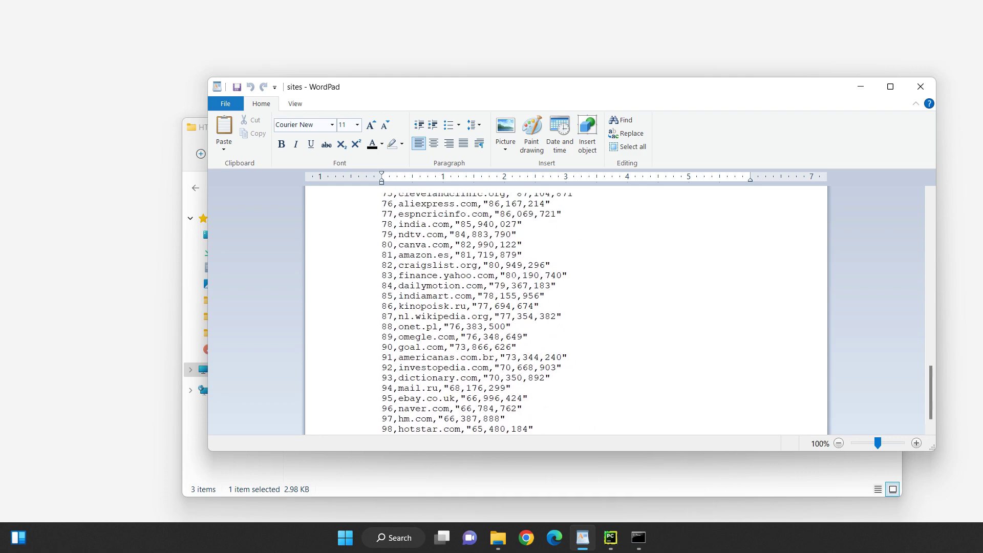
{"action": "scroll", "coordinate": [488, 308], "scroll_direction": "up", "scroll_amount": 10}
{"action": "scroll", "coordinate": [488, 308], "scroll_direction": "up", "scroll_amount": 10}
{"action": "scroll", "coordinate": [488, 308], "scroll_direction": "up", "scroll_amount": 3}
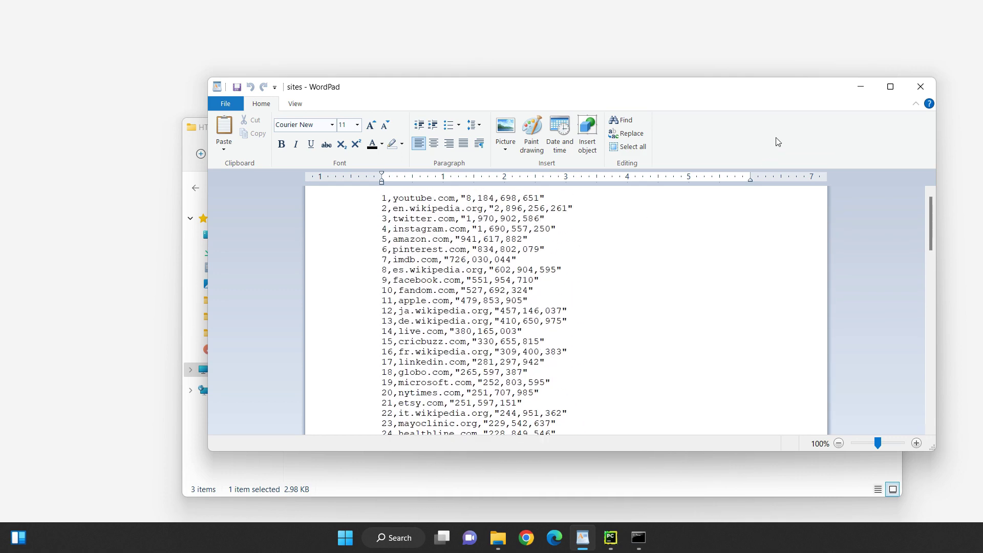
{"action": "left_click", "coordinate": [921, 87]}
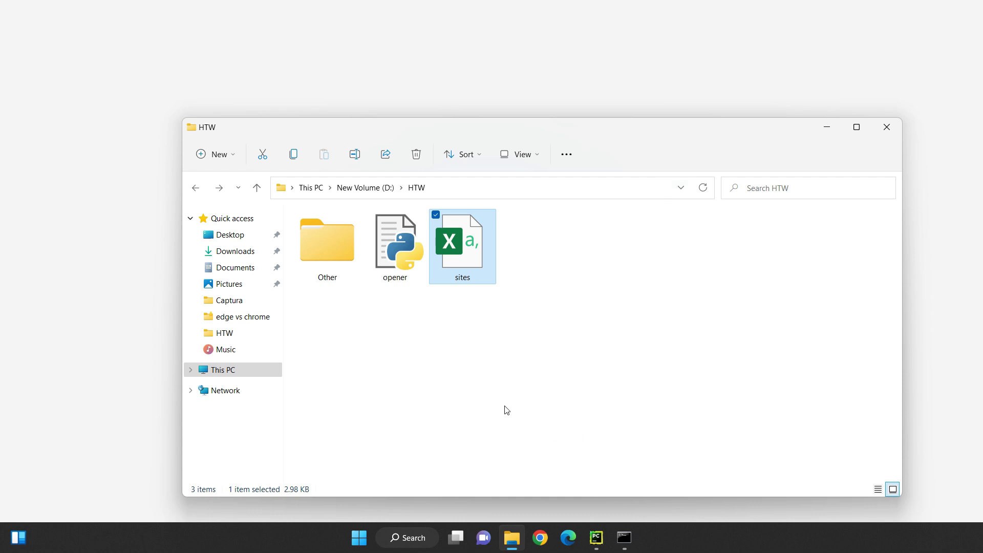
{"action": "left_click", "coordinate": [597, 537]}
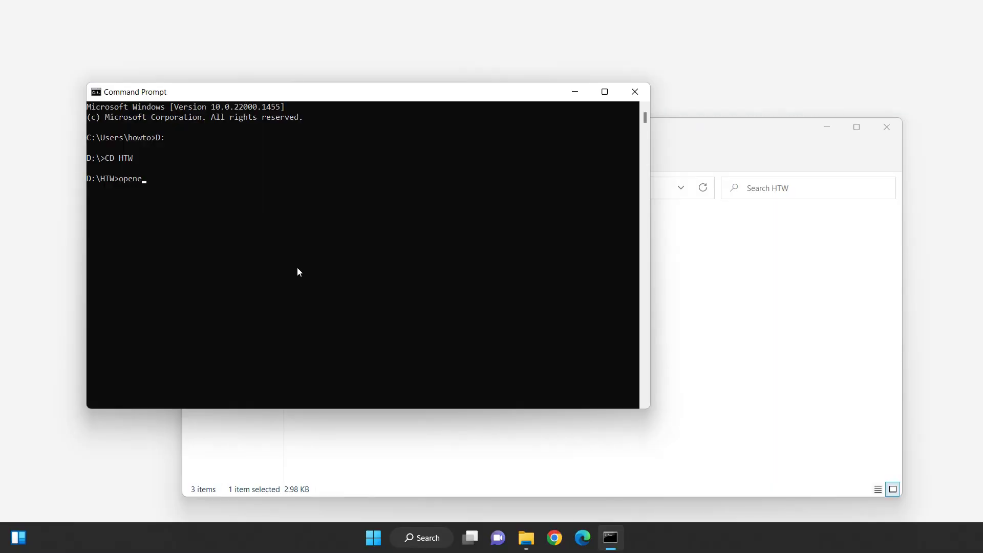
{"action": "type", "text": "r.py"}
- Run opener.py and choose Edge as the browser for the 10-site test
{"action": "key", "text": "Return"}
{"action": "type", "text": "Edge"}
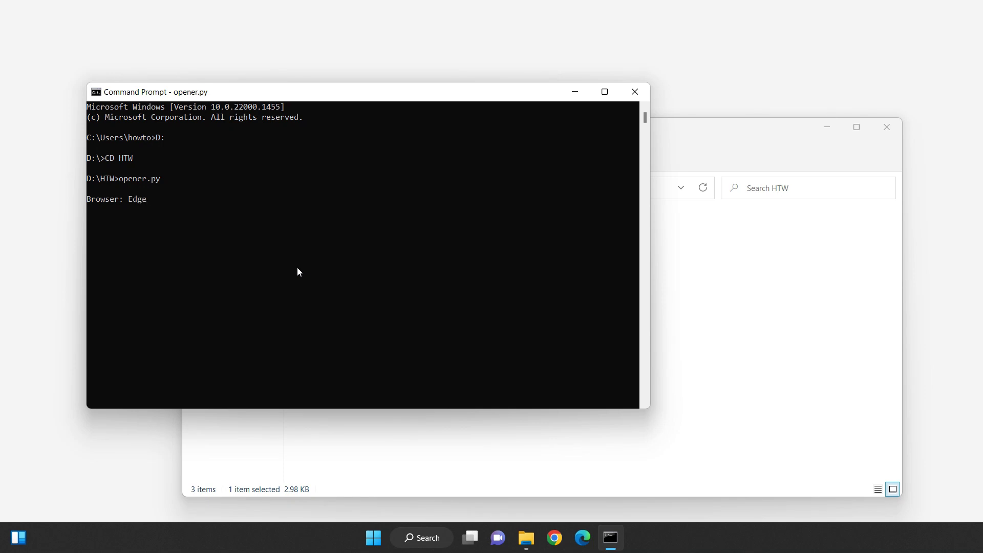
{"action": "key", "text": "Return"}
{"action": "type", "text": "10"}
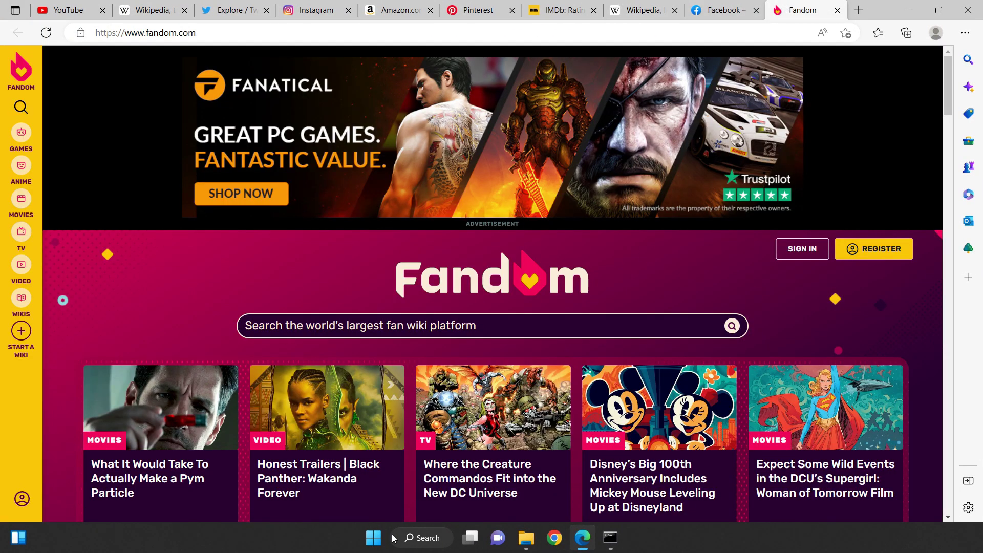
- Open Task Manager from the Start menu and select Microsoft Edge, at about 940 MB
{"action": "right_click", "coordinate": [374, 538]}
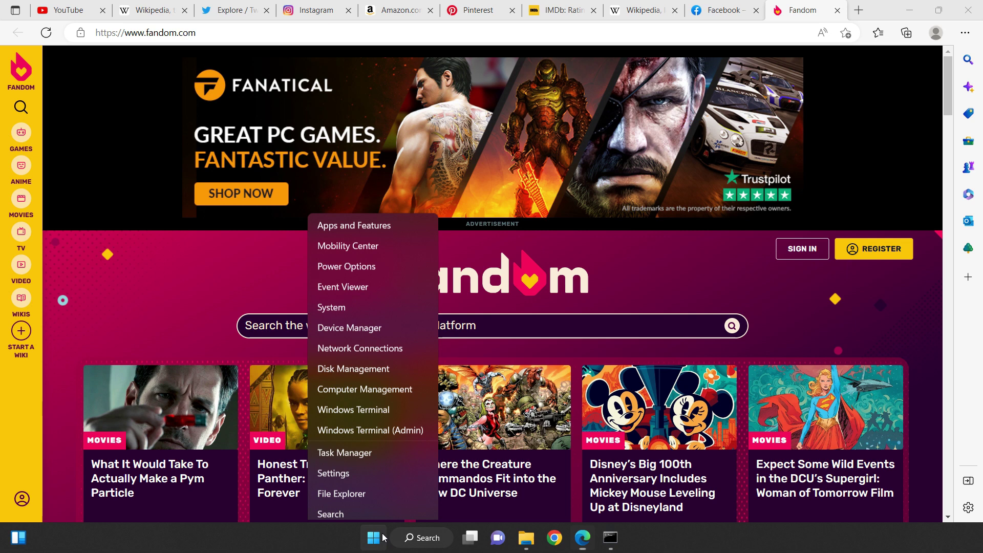
{"action": "left_click", "coordinate": [345, 382]}
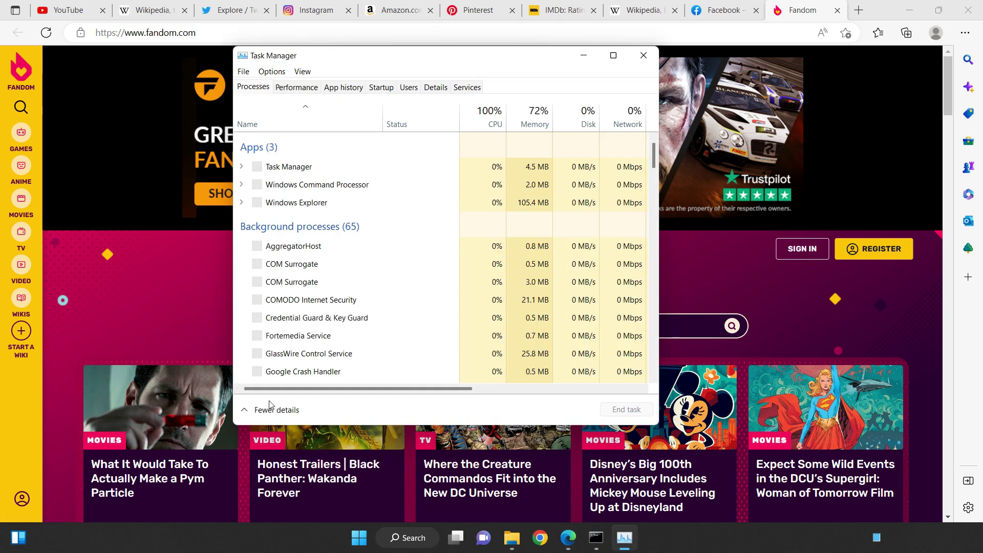
{"action": "left_click", "coordinate": [509, 173]}
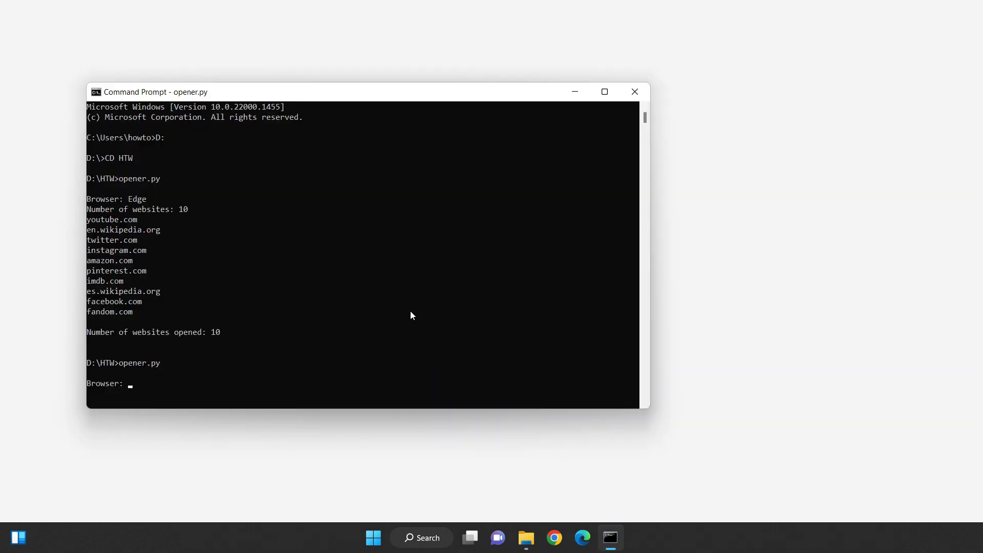
{"action": "type", "text": "Chro"}
{"action": "type", "text": "me"}
- Give opener.py Chrome as the browser and 10 as the number of websites
{"action": "key", "text": "Return"}
{"action": "type", "text": "1"}
{"action": "type", "text": "0"}
{"action": "key", "text": "Return"}
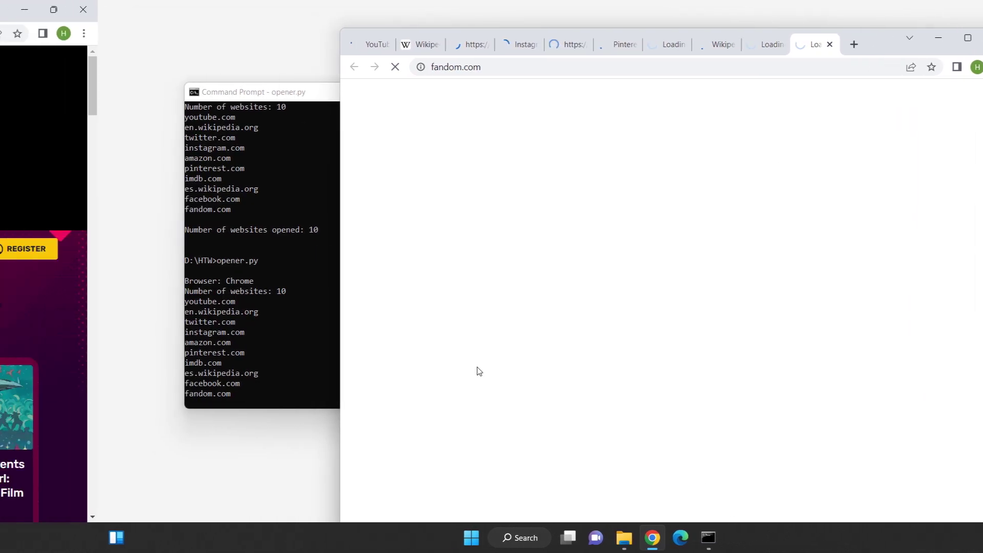
- Open Task Manager and select the Google Chrome (23) row to read its memory
{"action": "right_click", "coordinate": [116, 533]}
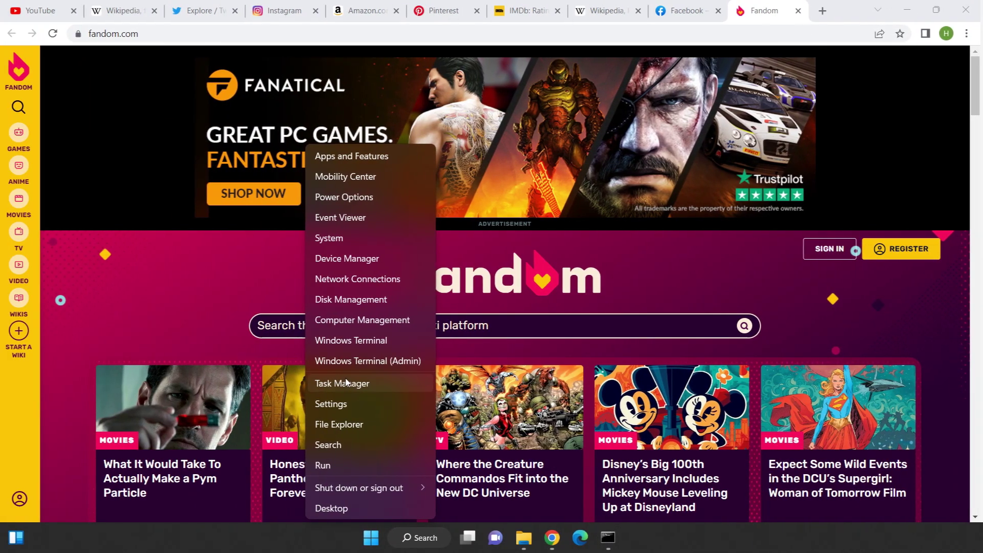
{"action": "left_click", "coordinate": [84, 384]}
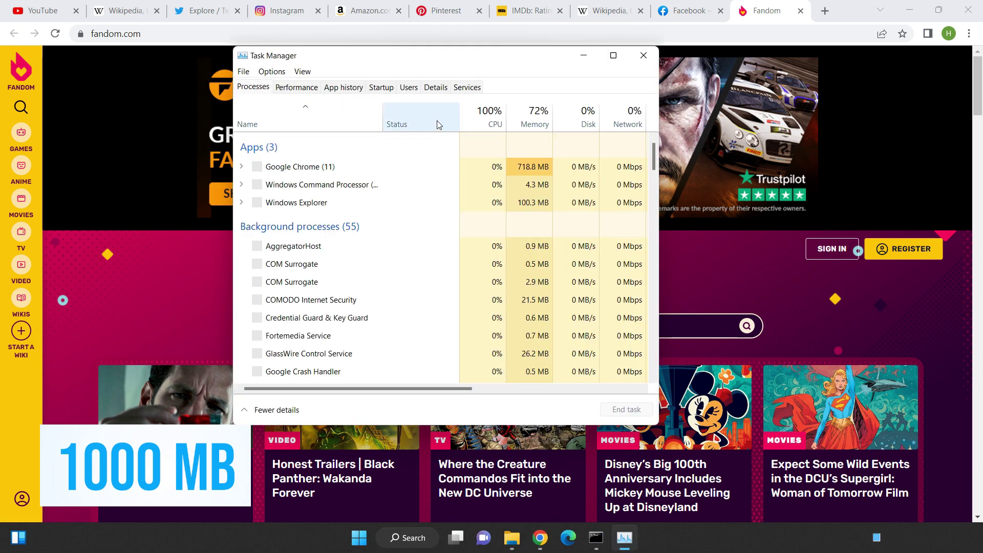
{"action": "left_click", "coordinate": [380, 167]}
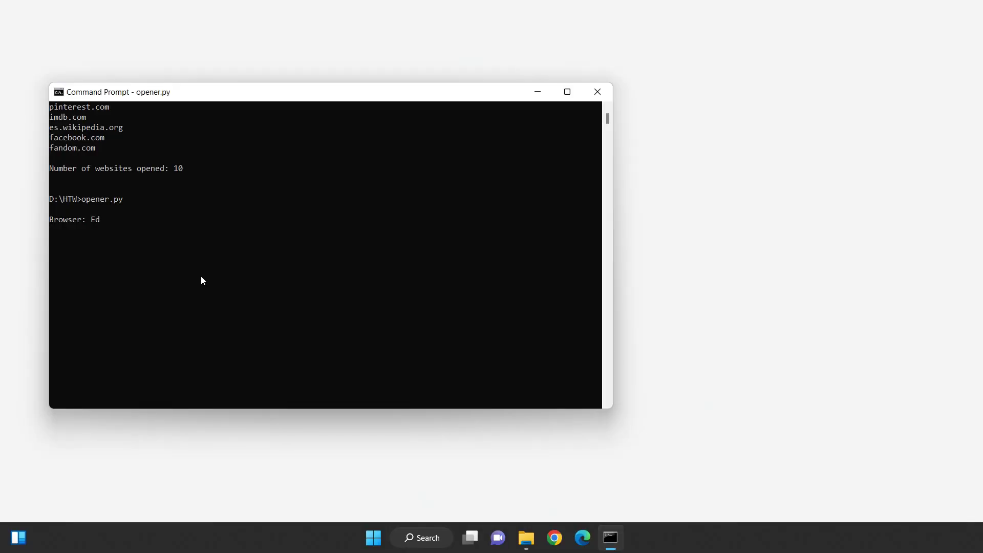
{"action": "type", "text": "ge"}
- Confirm Edge for the 30-site run and view the globo.com, New York Times and Etsy tabs
{"action": "key", "text": "Return"}
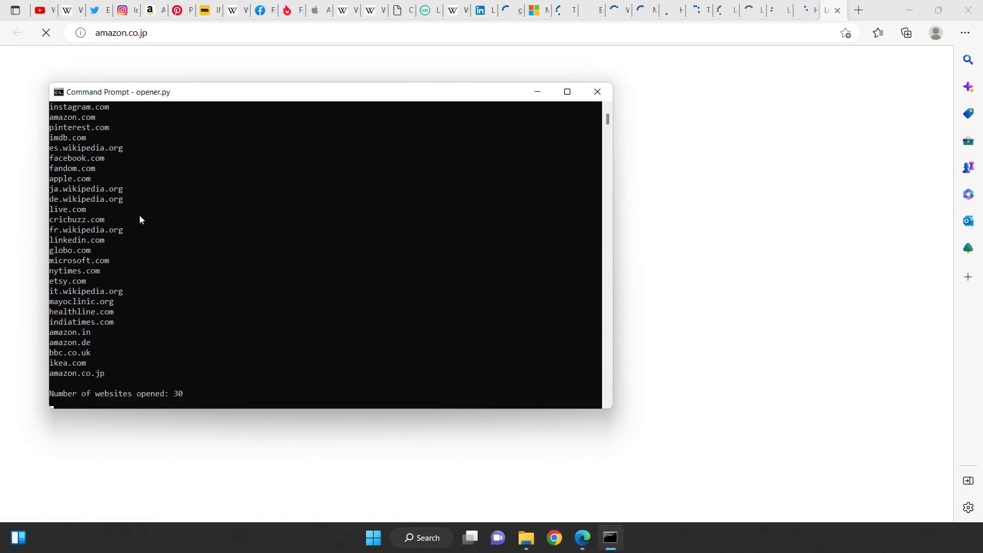
{"action": "scroll", "coordinate": [139, 218], "scroll_direction": "up", "scroll_amount": 3}
{"action": "scroll", "coordinate": [136, 224], "scroll_direction": "down", "scroll_amount": 1}
{"action": "scroll", "coordinate": [119, 162], "scroll_direction": "down", "scroll_amount": 1}
{"action": "scroll", "coordinate": [107, 207], "scroll_direction": "down", "scroll_amount": 3}
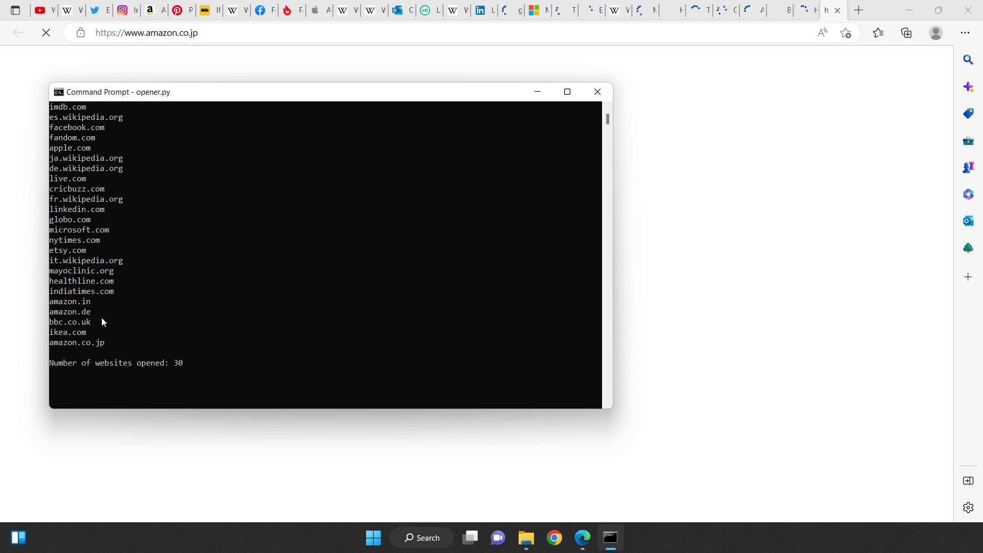
{"action": "left_click", "coordinate": [484, 10]}
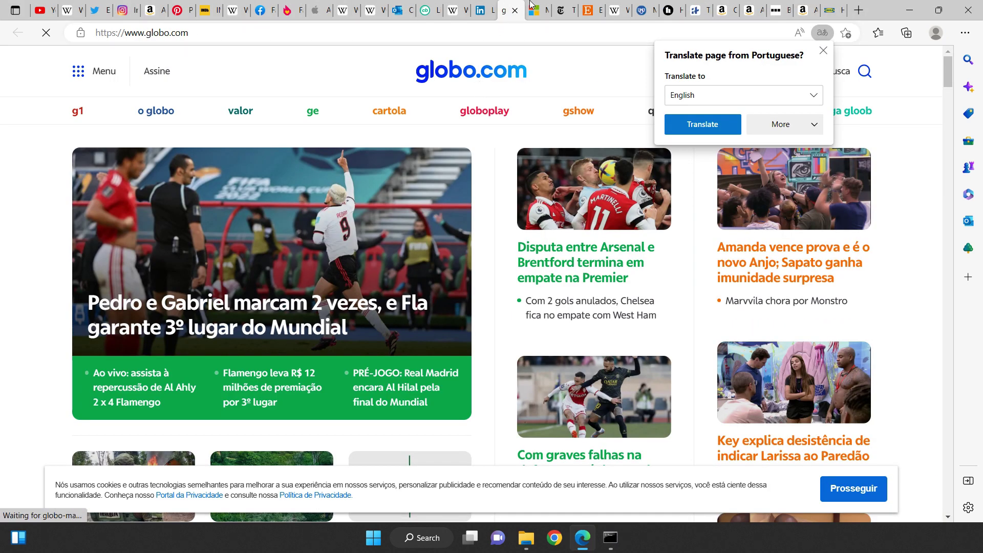
{"action": "left_click", "coordinate": [531, 9]}
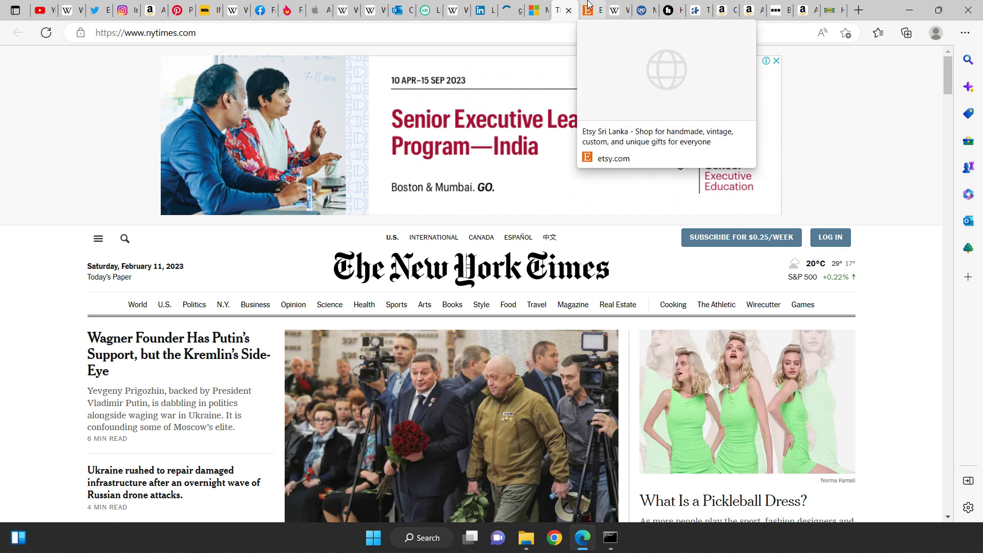
{"action": "left_click", "coordinate": [588, 9]}
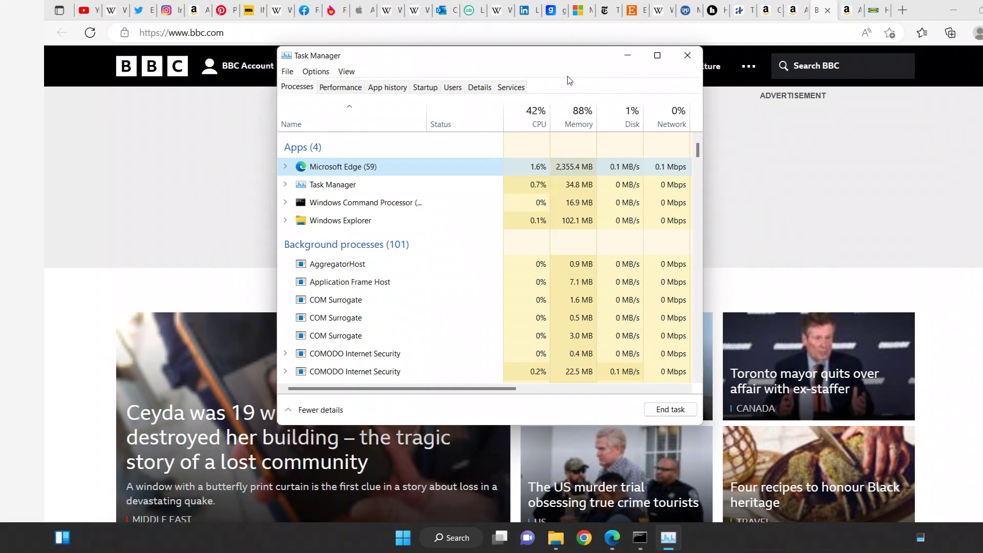
{"action": "type", "text": "30"}
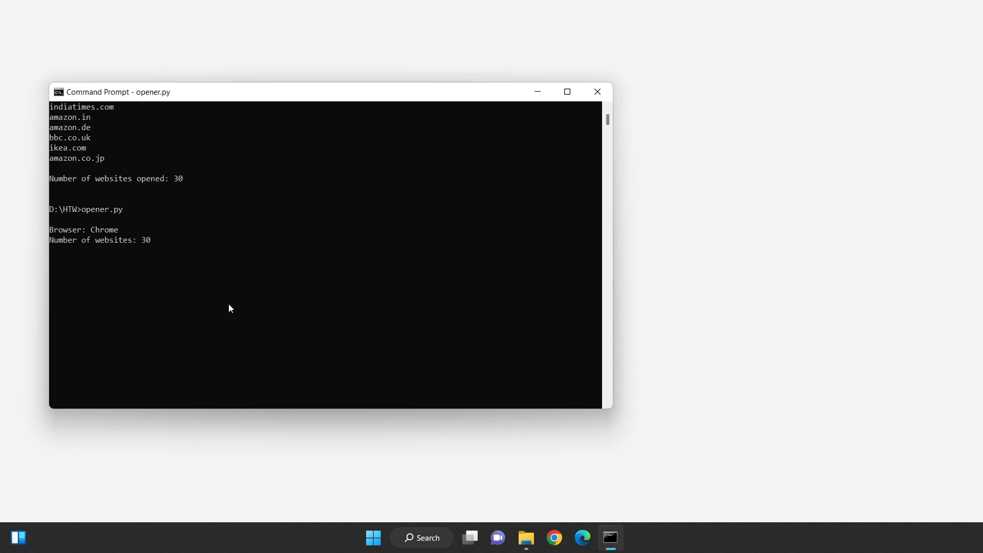
- Launch the 30 sites in Chrome and expand the script's Chrome processes in Task Manager
{"action": "key", "text": "Return"}
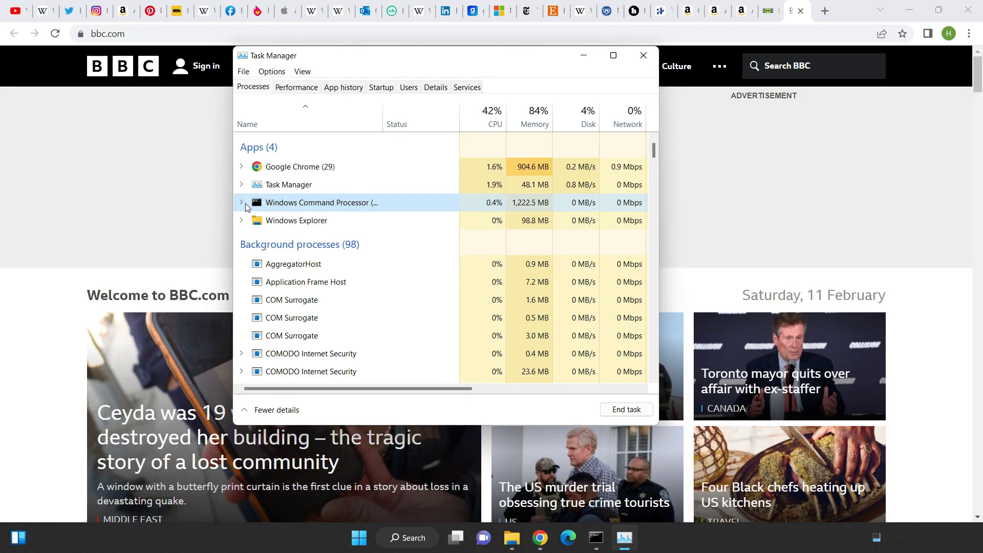
{"action": "left_click", "coordinate": [240, 202]}
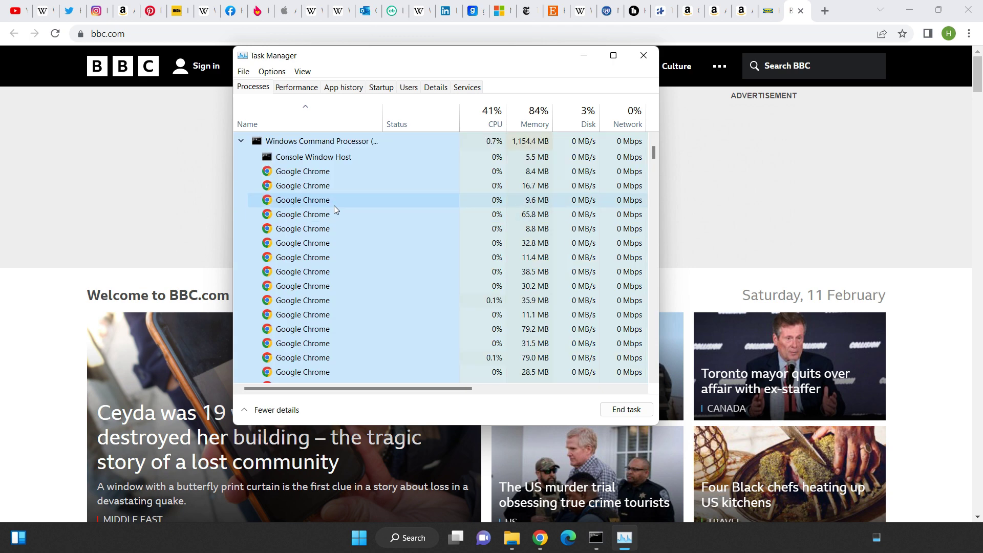
{"action": "scroll", "coordinate": [334, 204], "scroll_direction": "down", "scroll_amount": 3}
{"action": "scroll", "coordinate": [338, 223], "scroll_direction": "down", "scroll_amount": 3}
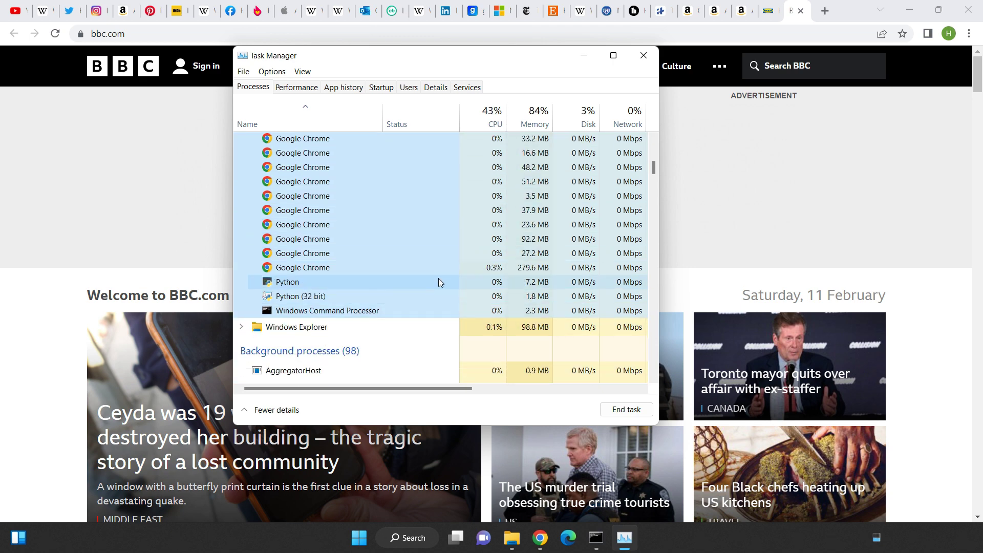
{"action": "scroll", "coordinate": [492, 231], "scroll_direction": "up", "scroll_amount": 5}
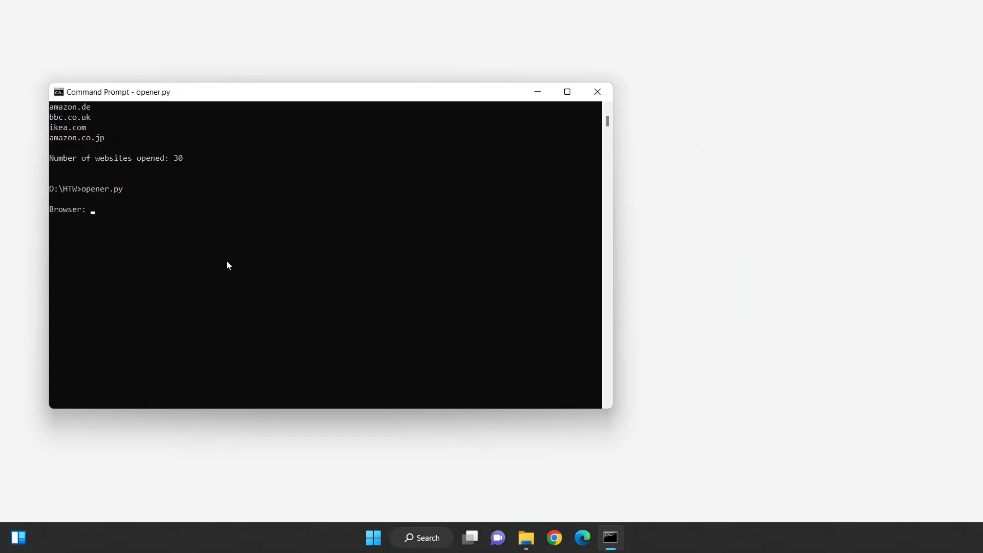
{"action": "type", "text": "Edge"}
- Confirm Edge as the browser for the 50-website run
{"action": "key", "text": "Return"}
{"action": "type", "text": "50"}
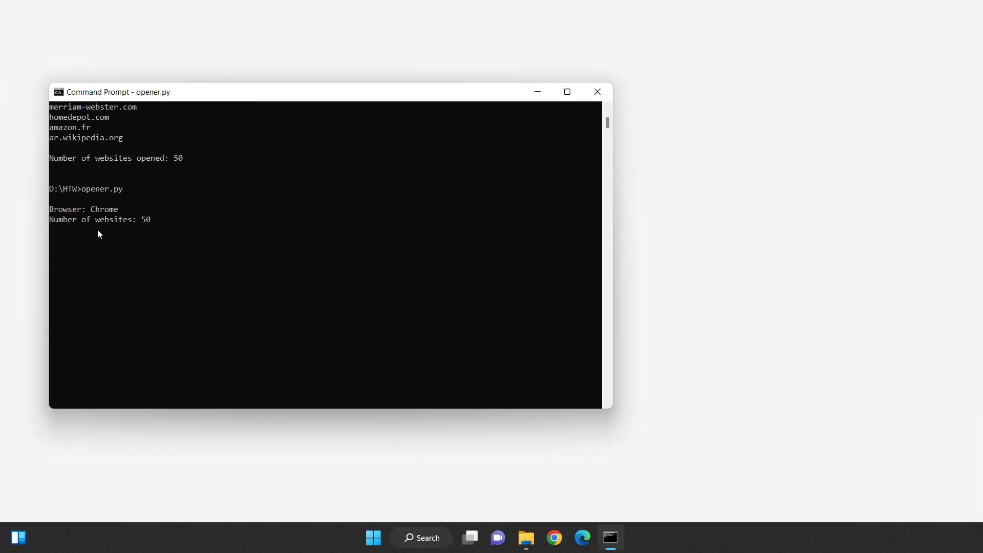
- Submit 50 at the Number of websites prompt to launch Chrome
{"action": "key", "text": "Return"}
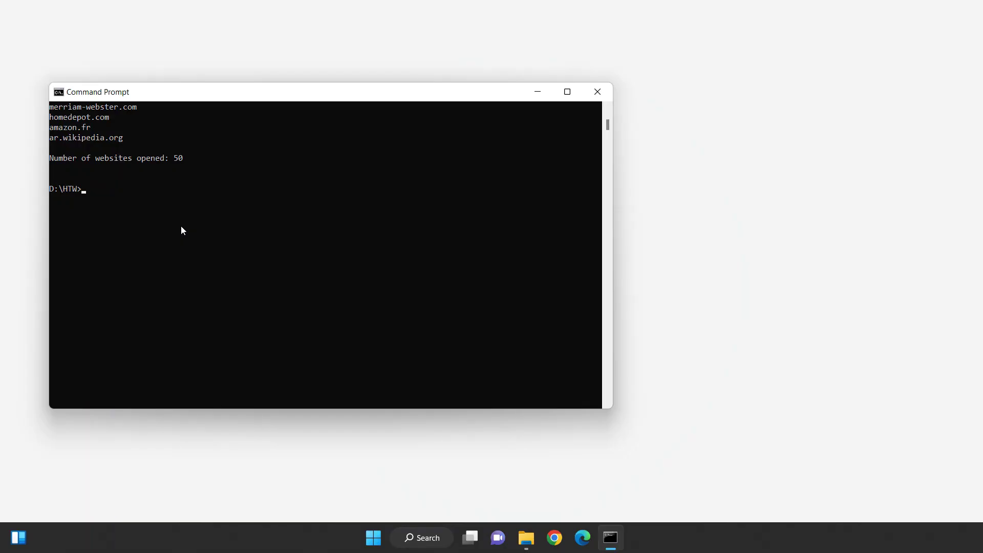
{"action": "type", "text": "opener.py"}
- Run opener.py and confirm Edge as the browser for the 100-site test
{"action": "key", "text": "Return"}
{"action": "type", "text": "Edg"}
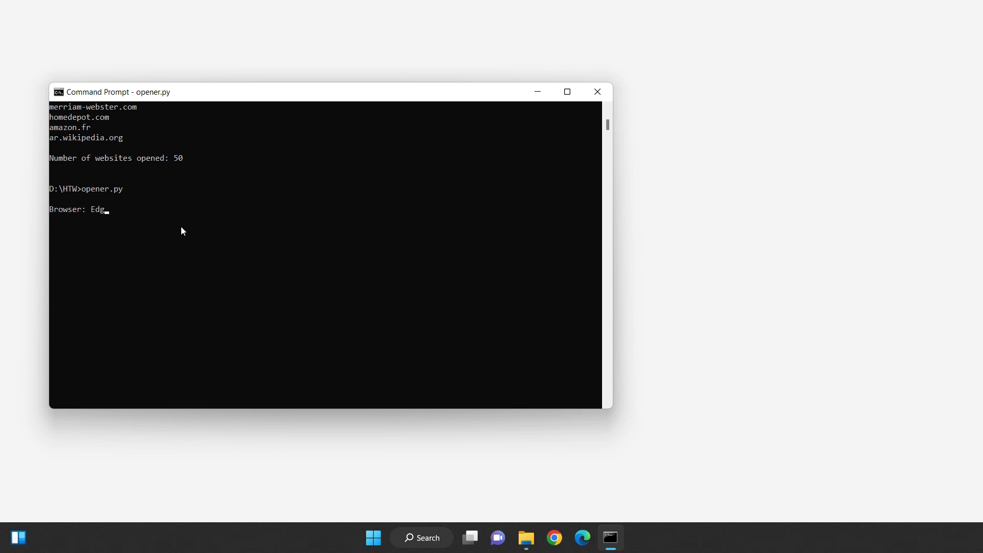
{"action": "type", "text": "e"}
{"action": "key", "text": "Return"}
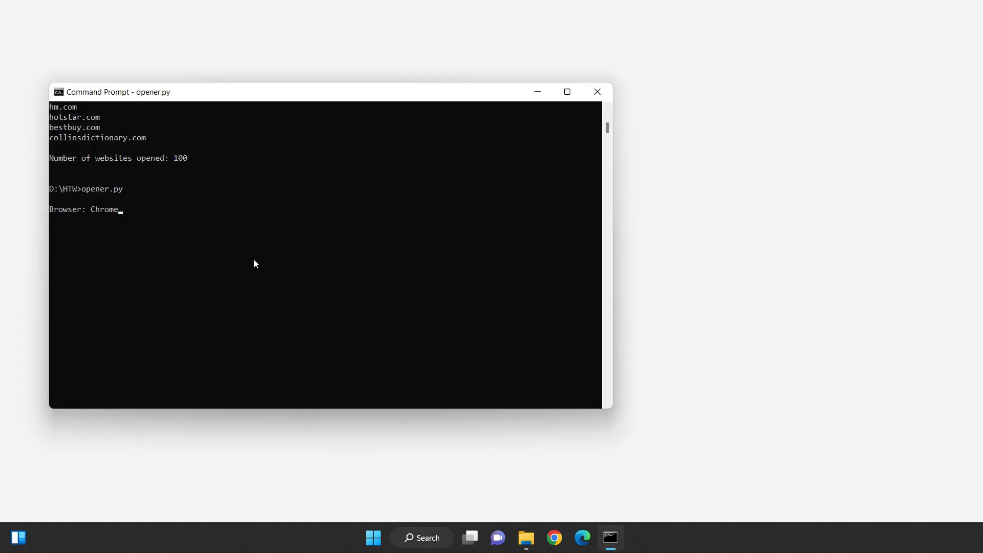
{"action": "type", "text": "100"}
- Launch the 100-site batch in Chrome, bringing its processes to about 1,990 MB plus 2,040 MB
{"action": "key", "text": "Return"}
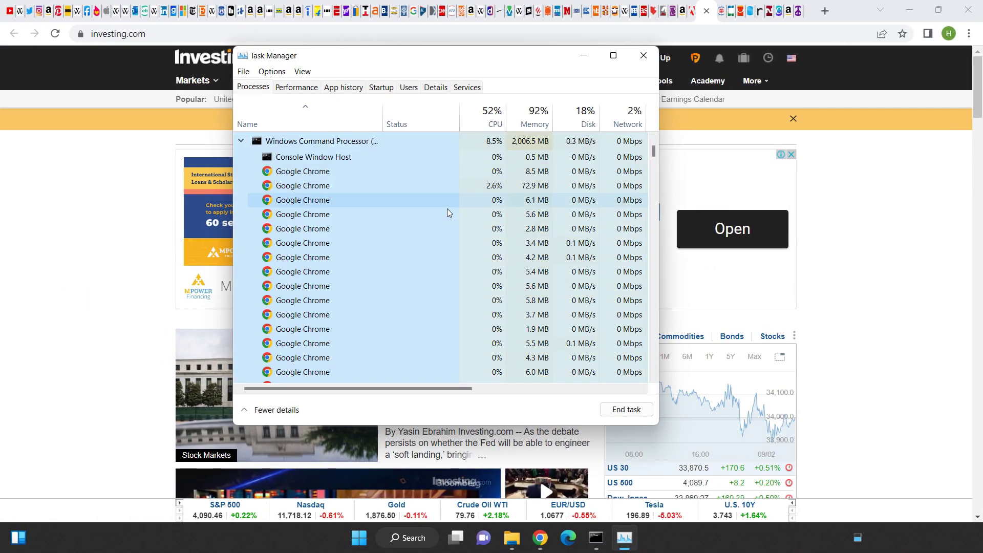
{"action": "scroll", "coordinate": [439, 223], "scroll_direction": "down", "scroll_amount": 3}
{"action": "scroll", "coordinate": [433, 229], "scroll_direction": "down", "scroll_amount": 1}
{"action": "scroll", "coordinate": [426, 235], "scroll_direction": "down", "scroll_amount": 1}
{"action": "scroll", "coordinate": [425, 237], "scroll_direction": "down", "scroll_amount": 1}
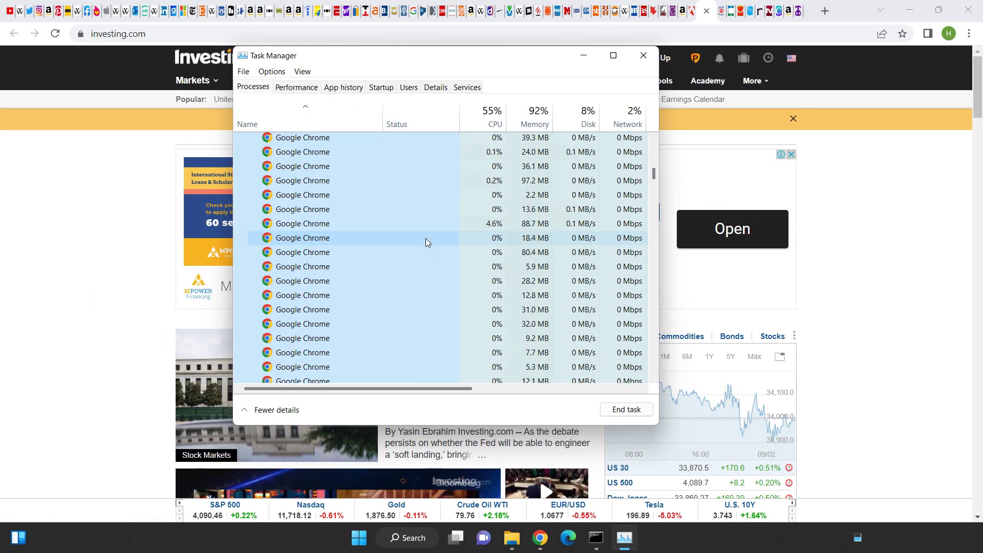
{"action": "scroll", "coordinate": [425, 240], "scroll_direction": "down", "scroll_amount": 1}
{"action": "scroll", "coordinate": [424, 241], "scroll_direction": "down", "scroll_amount": 1}
{"action": "scroll", "coordinate": [422, 242], "scroll_direction": "down", "scroll_amount": 1}
{"action": "scroll", "coordinate": [423, 244], "scroll_direction": "down", "scroll_amount": 1}
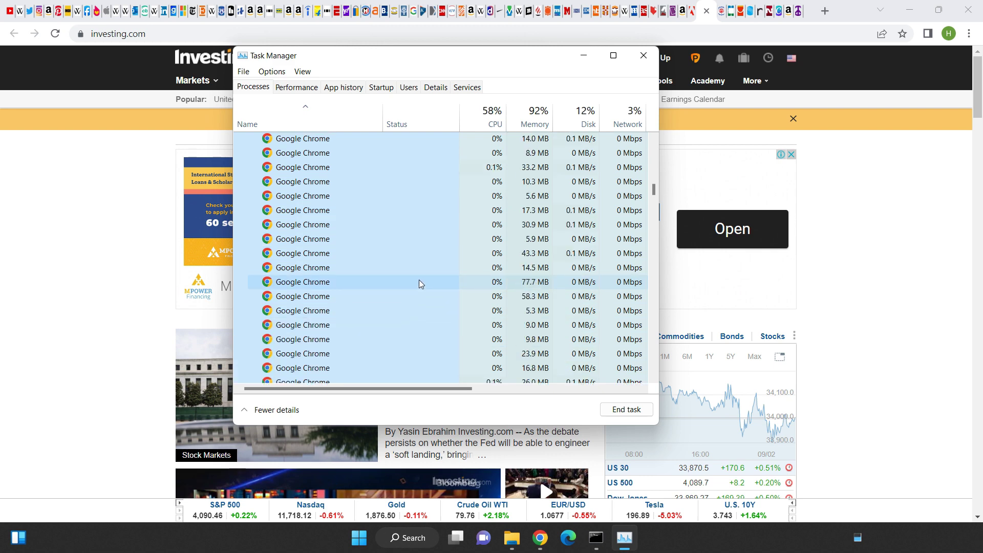
{"action": "scroll", "coordinate": [415, 282], "scroll_direction": "up", "scroll_amount": 1}
{"action": "scroll", "coordinate": [412, 283], "scroll_direction": "up", "scroll_amount": 1}
{"action": "scroll", "coordinate": [409, 285], "scroll_direction": "up", "scroll_amount": 2}
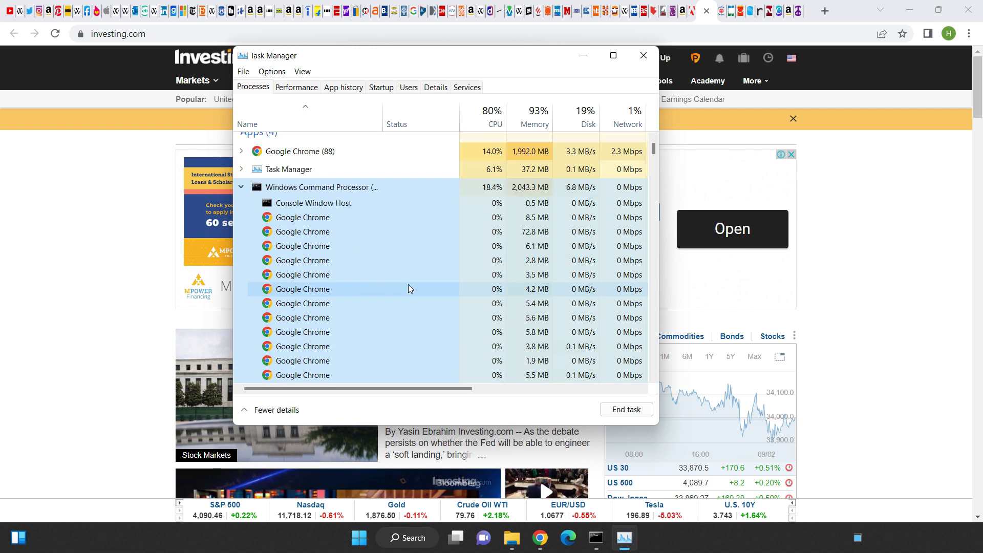